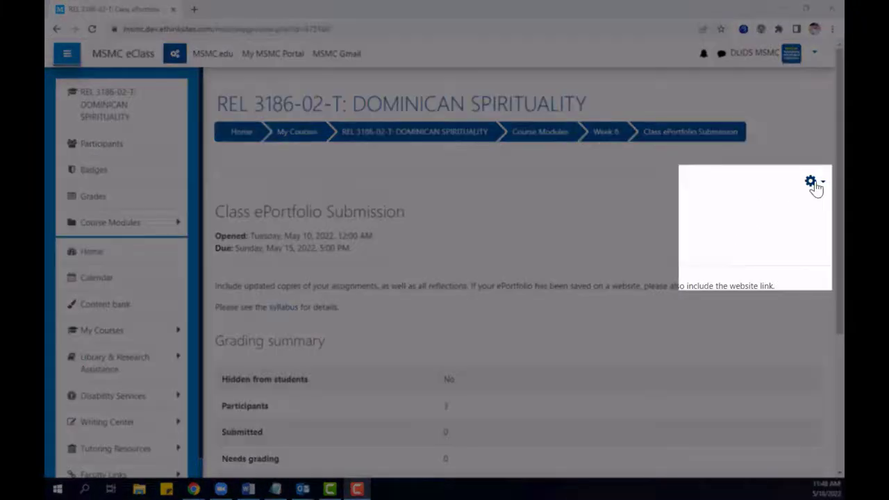
Bring up the gear actions menu on the Class ePortfolio Submission assignment page
{"action": "left_click", "coordinate": [815, 187]}
Open Edit settings and expand the Grade section showing Point type, maximum 100
{"action": "left_click", "coordinate": [755, 202]}
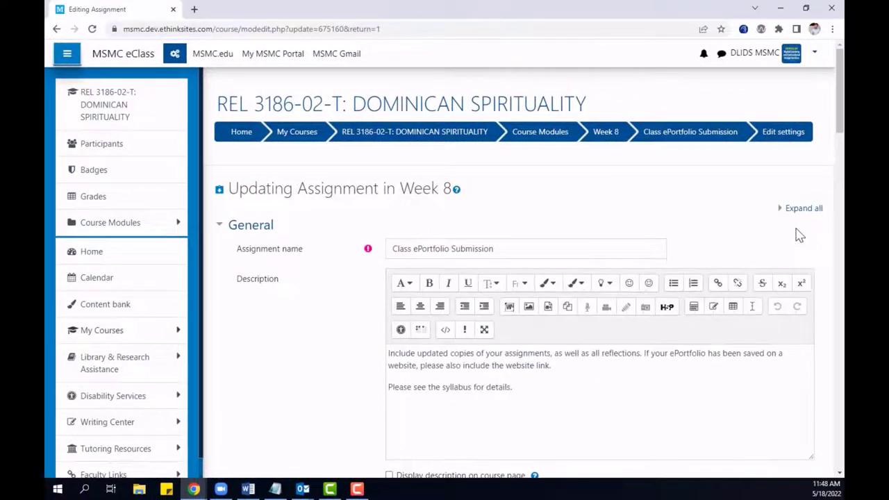
{"action": "scroll", "coordinate": [799, 234], "scroll_direction": "down", "scroll_amount": 20}
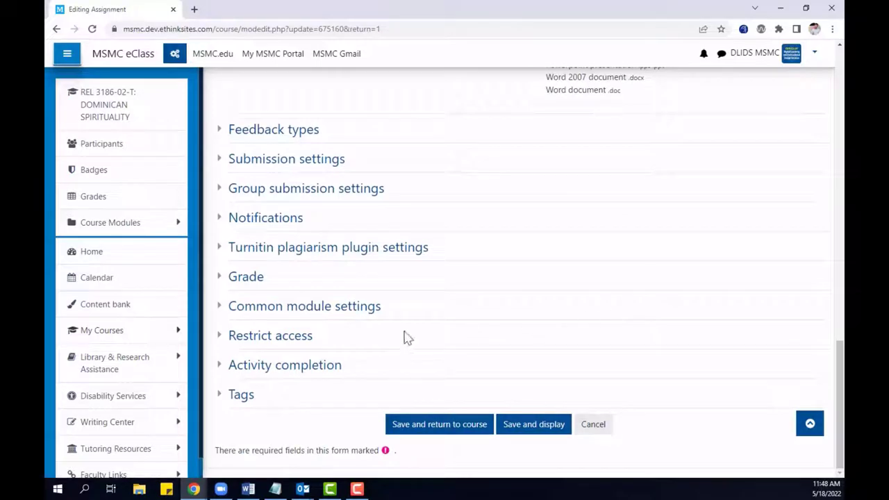
{"action": "left_click", "coordinate": [260, 278]}
{"action": "scroll", "coordinate": [734, 225], "scroll_direction": "down", "scroll_amount": 3}
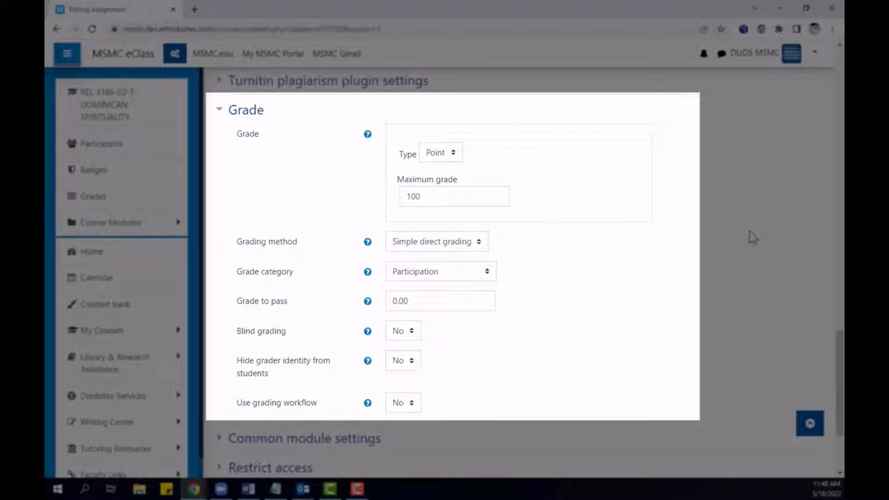
Switch the Grading method to Rubric and save with Save and display
{"action": "left_click", "coordinate": [480, 242]}
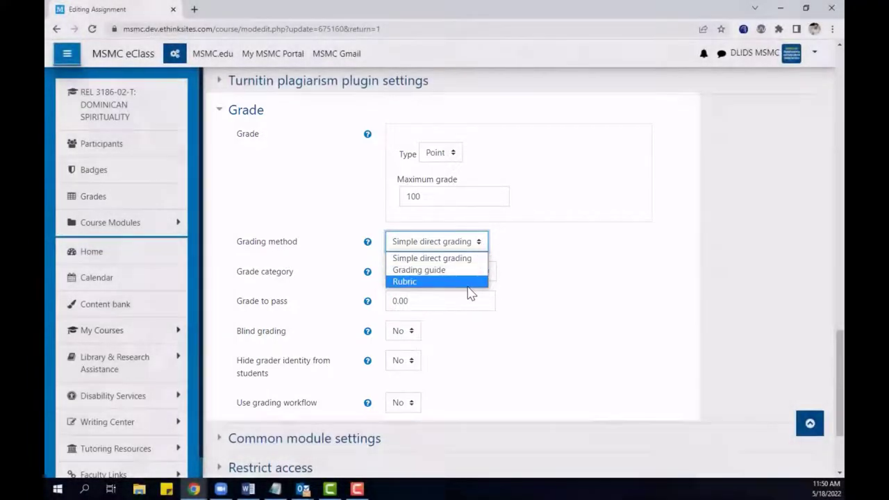
{"action": "left_click", "coordinate": [469, 283]}
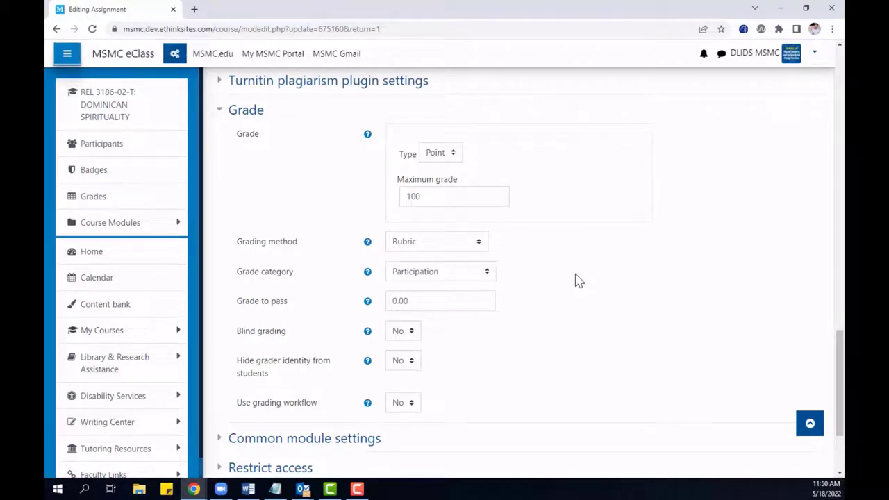
{"action": "scroll", "coordinate": [579, 280], "scroll_direction": "down", "scroll_amount": 2}
{"action": "left_click", "coordinate": [556, 434]}
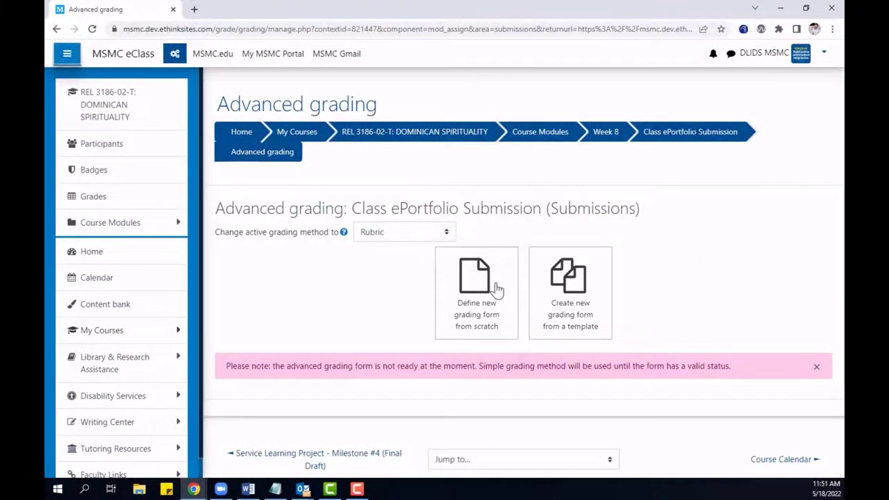
Start a new rubric with Define new grading form from scratch
{"action": "left_click", "coordinate": [498, 289]}
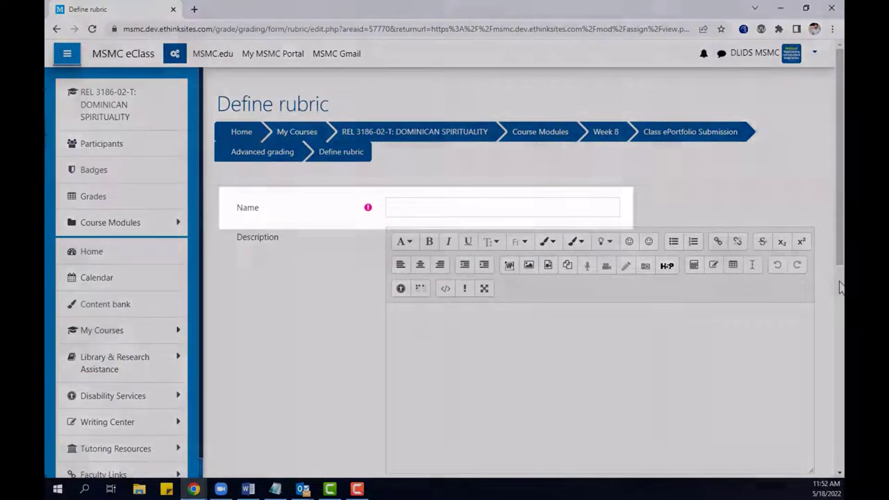
Name the rubric 'ePortfolio Rubric' with description 'Last updated May 2022'
{"action": "left_click", "coordinate": [596, 216]}
{"action": "type", "text": "ePortfolio Rubric"}
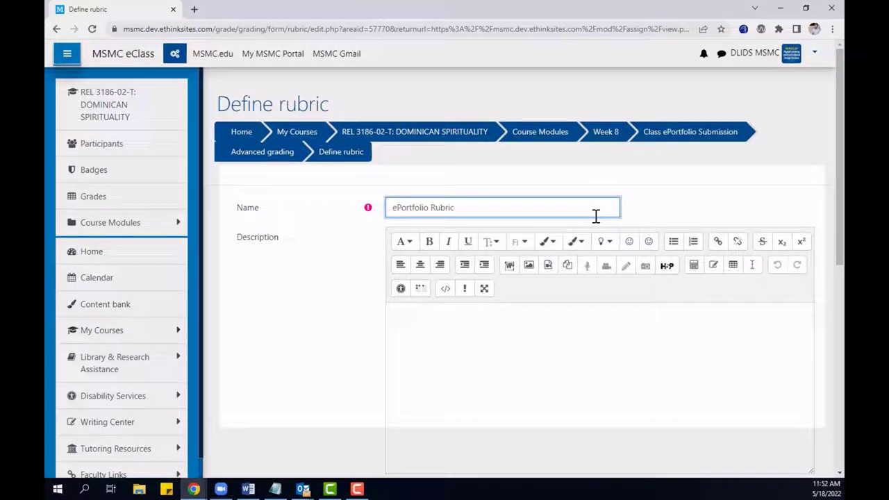
{"action": "scroll", "coordinate": [584, 264], "scroll_direction": "down", "scroll_amount": 1}
{"action": "left_click", "coordinate": [572, 310]}
{"action": "type", "text": "Last updated May 2022"}
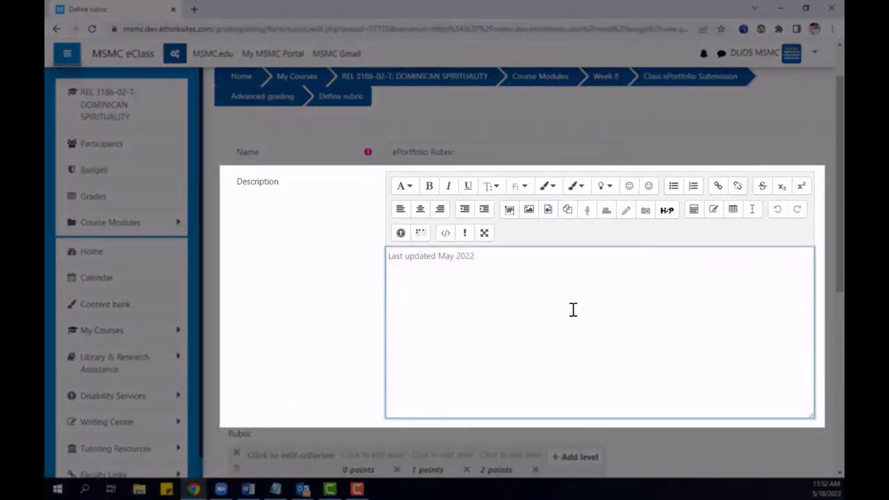
{"action": "scroll", "coordinate": [572, 309], "scroll_direction": "down", "scroll_amount": 3}
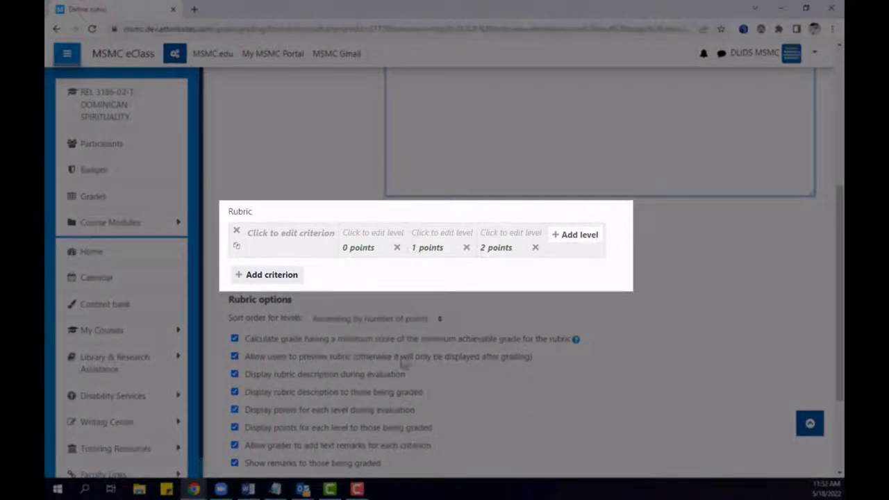
Add Weekly Reflections with four levels (0–3 points) and Assignments 1–4 criteria worth 0/1
{"action": "left_click", "coordinate": [308, 234]}
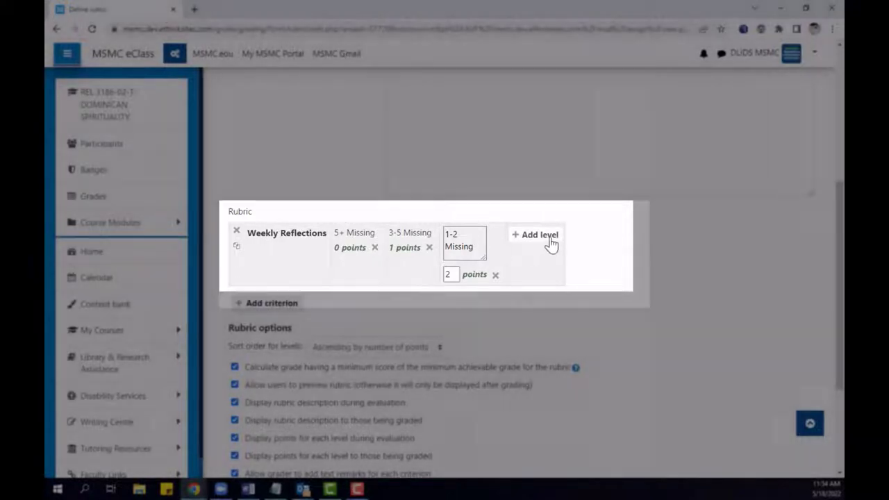
{"action": "left_click", "coordinate": [551, 238]}
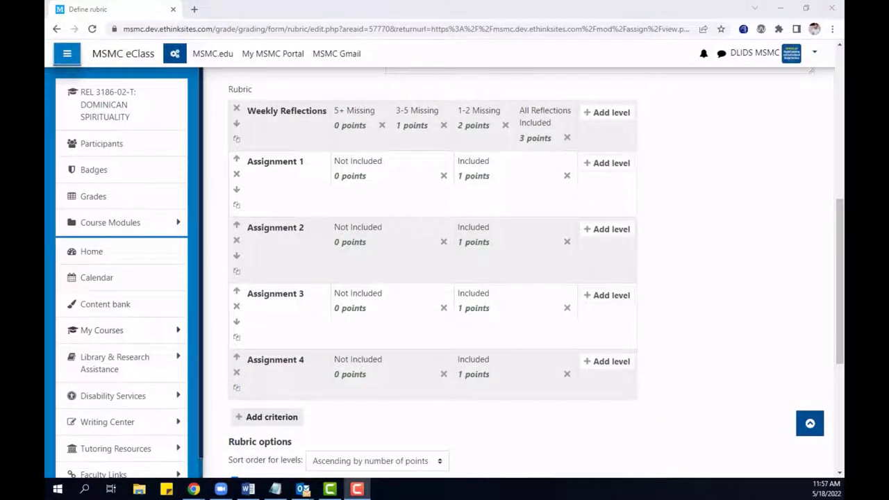
{"action": "scroll", "coordinate": [681, 314], "scroll_direction": "down", "scroll_amount": 4}
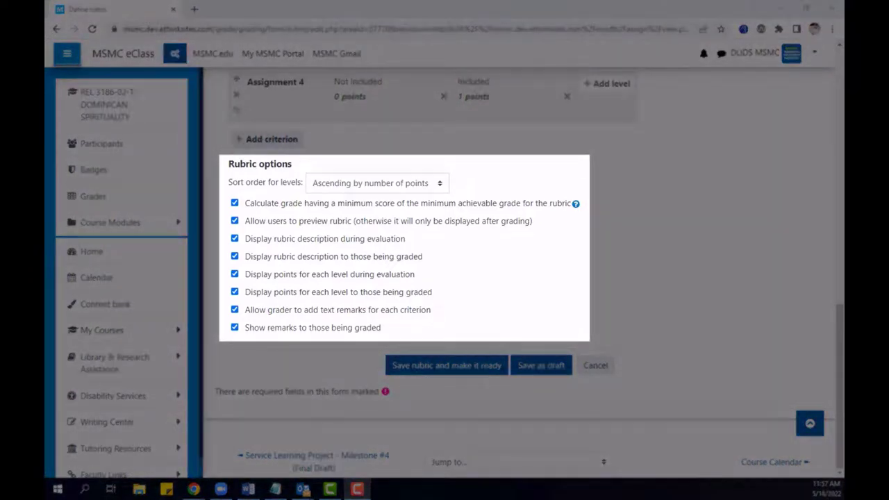
Sort rubric levels descending by number of points and save the rubric as ready
{"action": "left_click", "coordinate": [410, 185]}
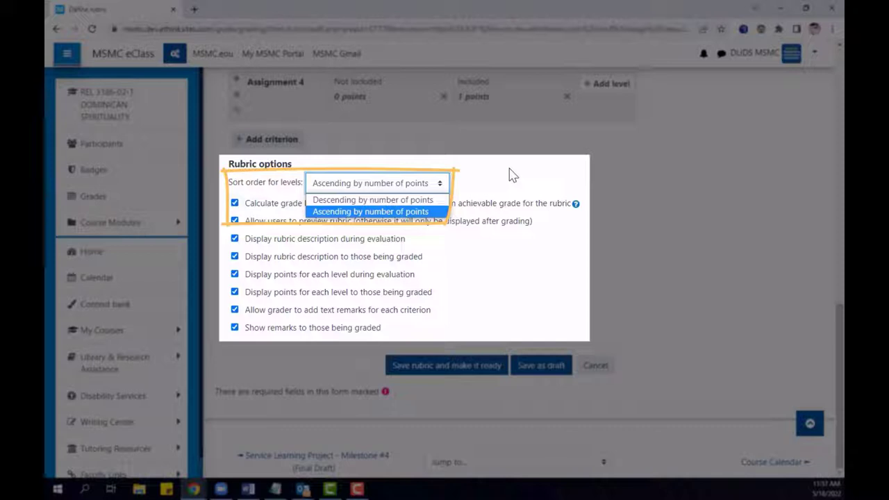
{"action": "left_click", "coordinate": [373, 201]}
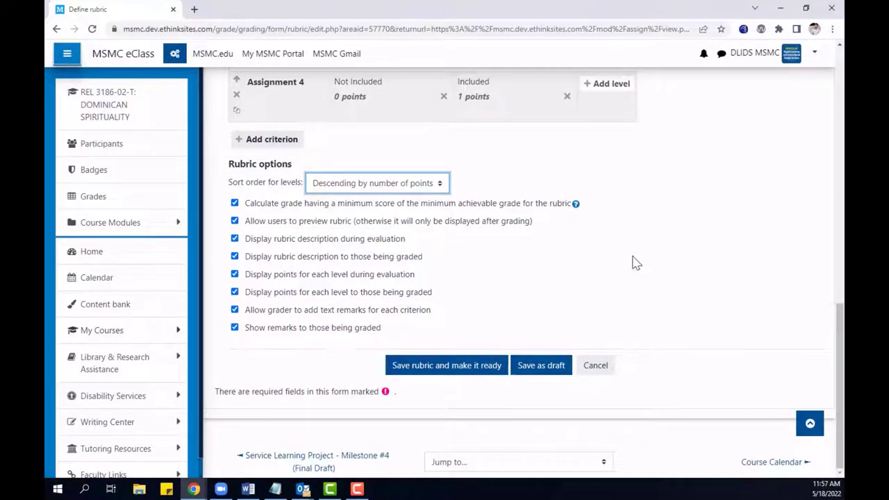
{"action": "left_click", "coordinate": [450, 374]}
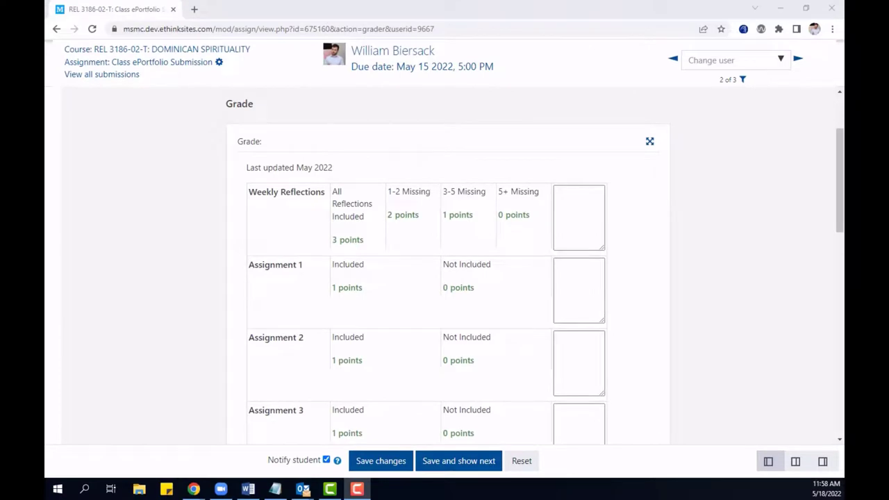
Score All Reflections Included (3 points) and Assignment 1 Not Included (0), then start a remark
{"action": "left_click", "coordinate": [377, 211]}
{"action": "left_click", "coordinate": [495, 285]}
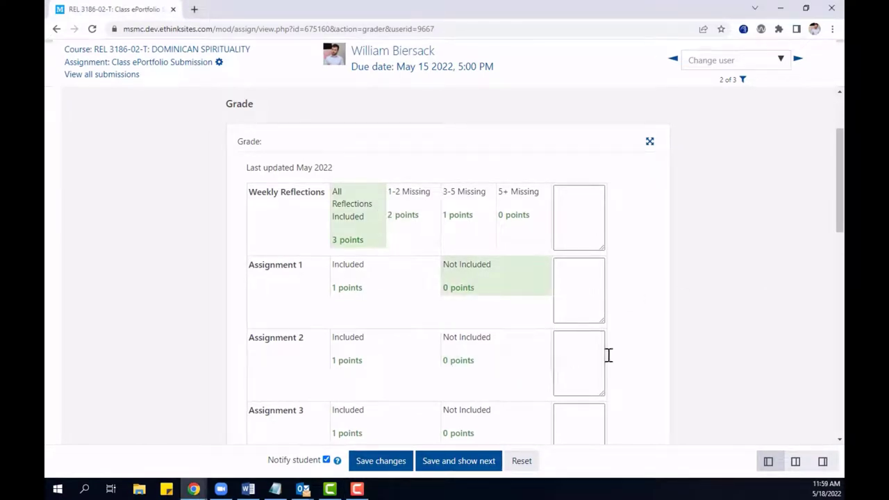
{"action": "left_click", "coordinate": [579, 218]}
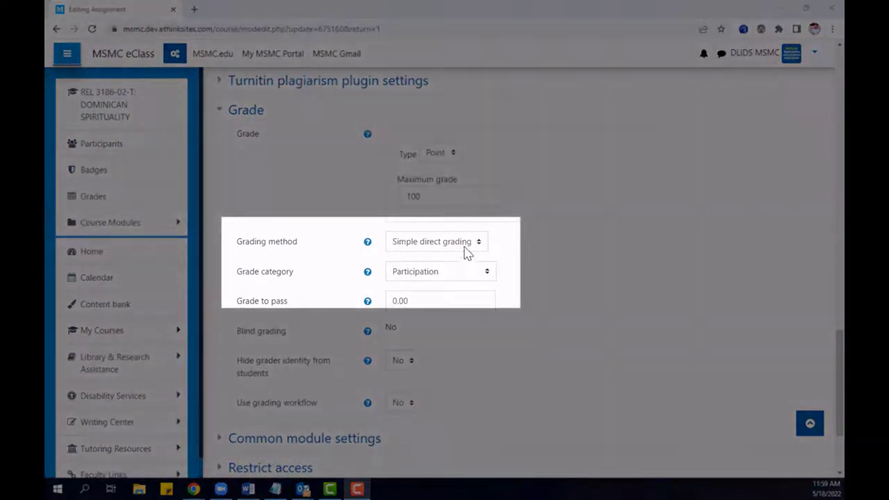
Change the Grading method in the Grade settings to Grading guide
{"action": "left_click", "coordinate": [467, 245]}
{"action": "left_click", "coordinate": [465, 276]}
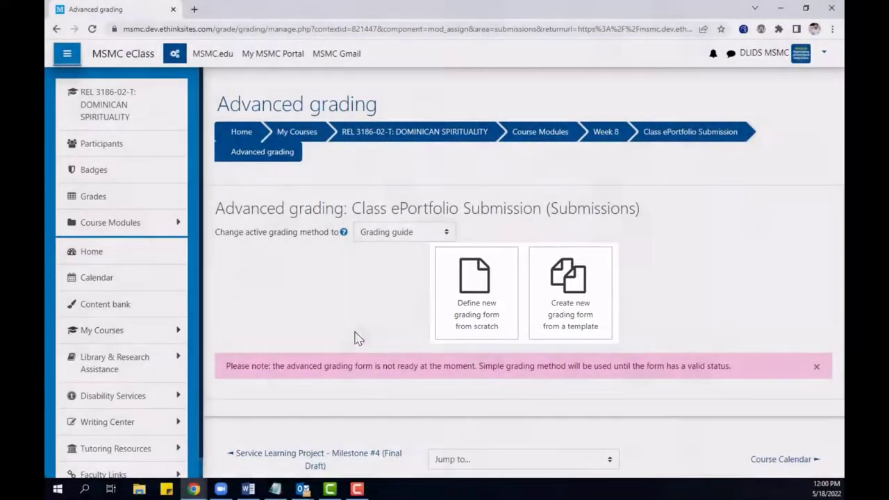
Define a grading guide with Weekly Reflections and Assignment Submissions (max 5) and two frequent comments
{"action": "left_click", "coordinate": [345, 297]}
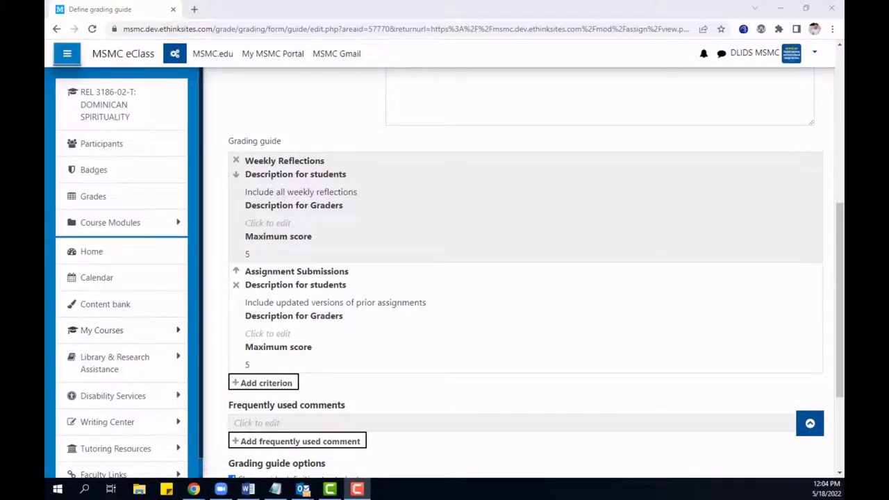
{"action": "scroll", "coordinate": [628, 294], "scroll_direction": "down", "scroll_amount": 3}
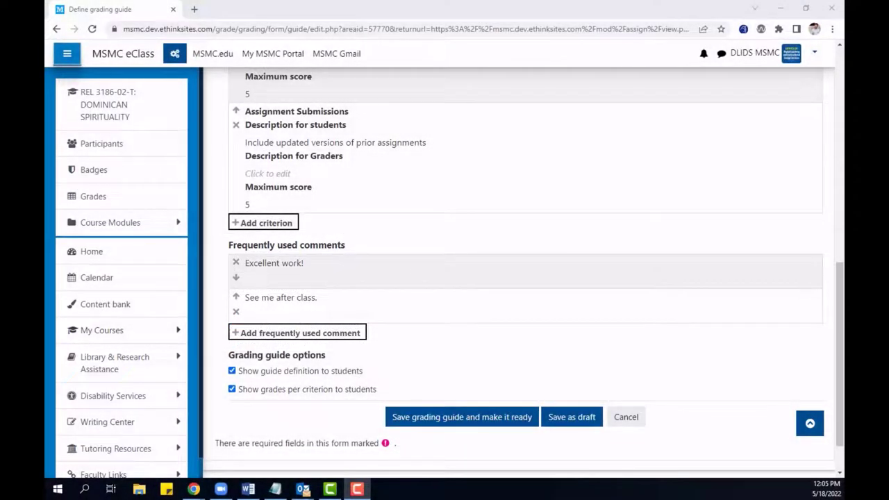
{"action": "left_click", "coordinate": [484, 421]}
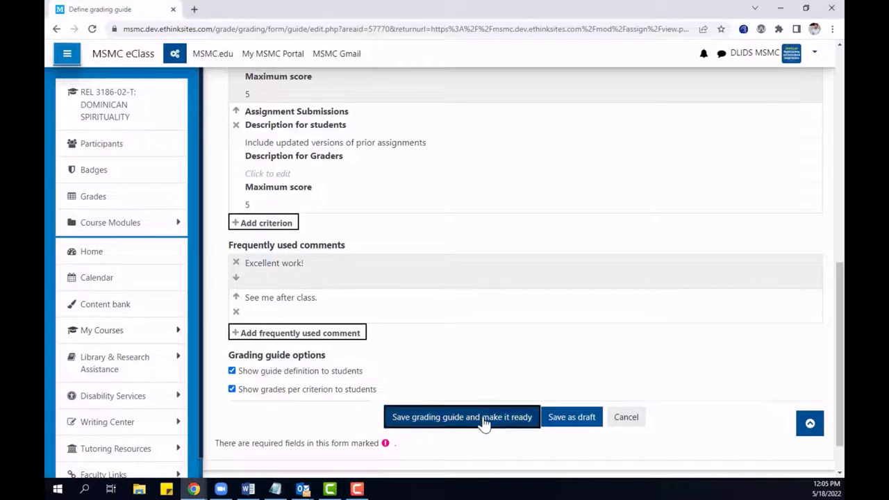